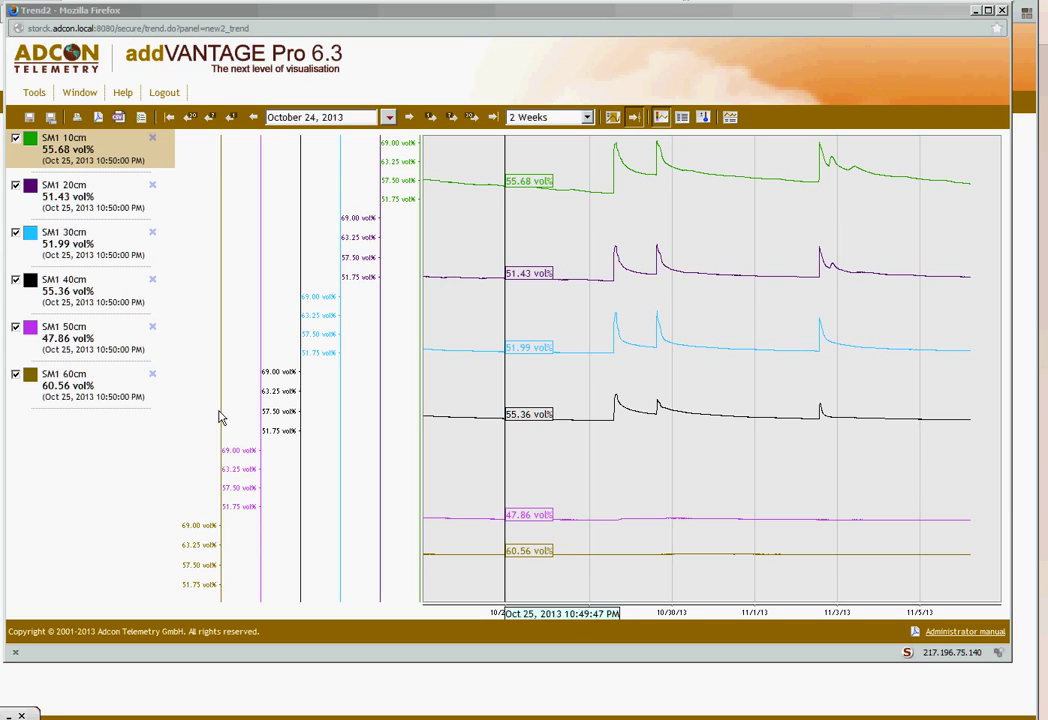
- Assign the SM1 40cm, 50cm and 60cm tags to automatic scale group 2 in the trend properties and accept the change
right_click(453, 392)
click(482, 426)
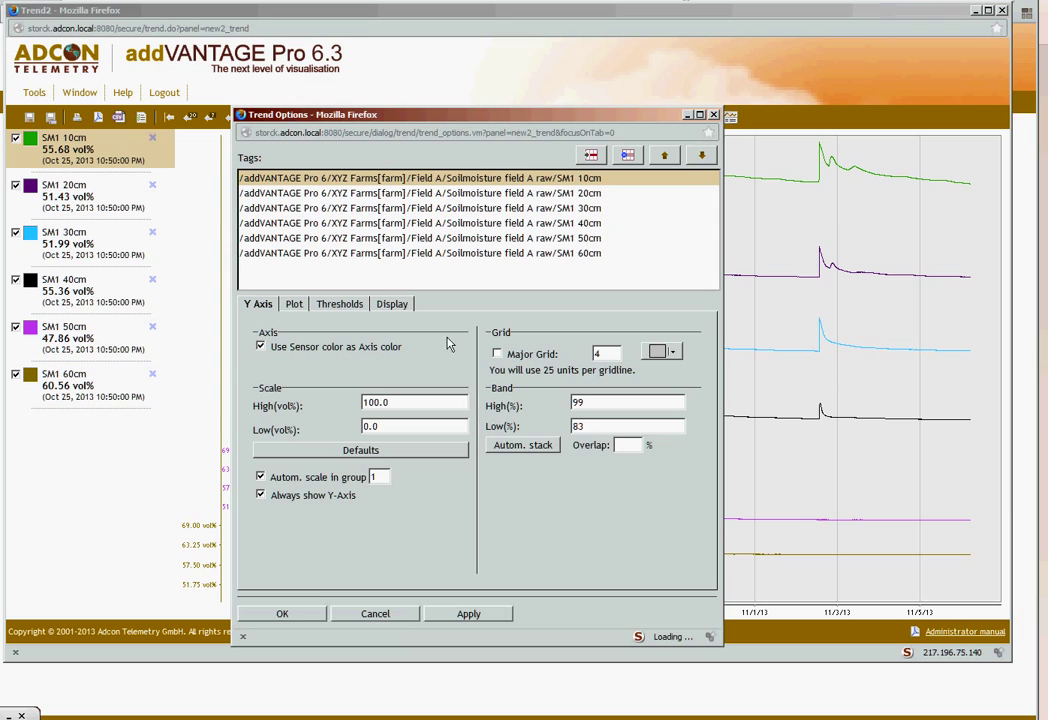
shift+click(393, 208)
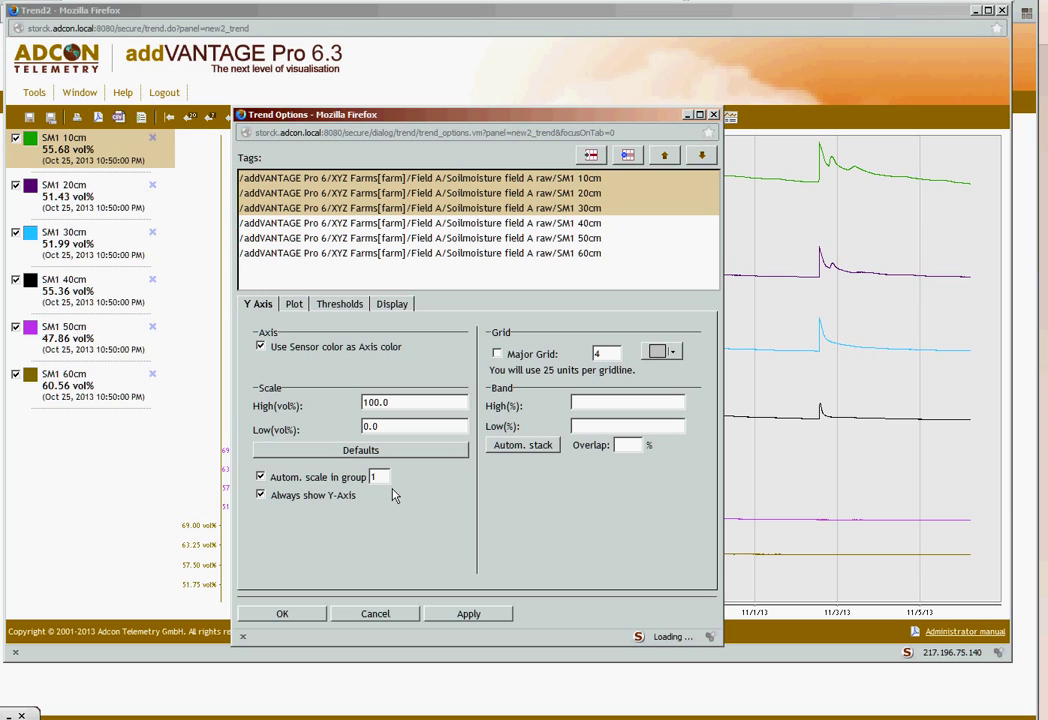
click(358, 223)
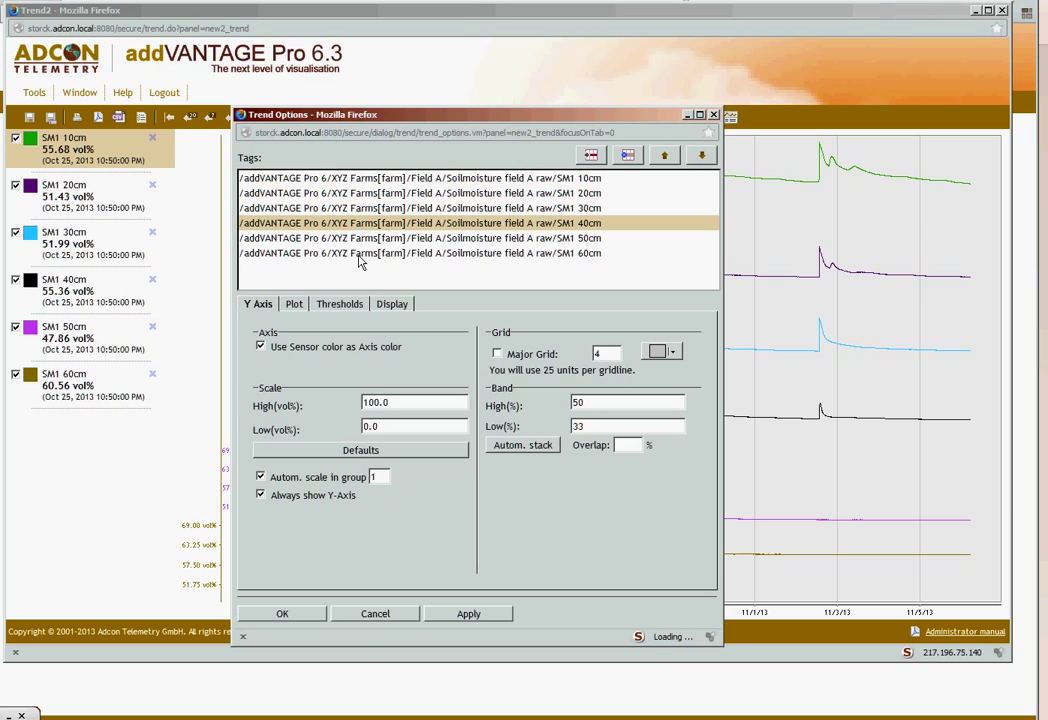
shift+click(360, 253)
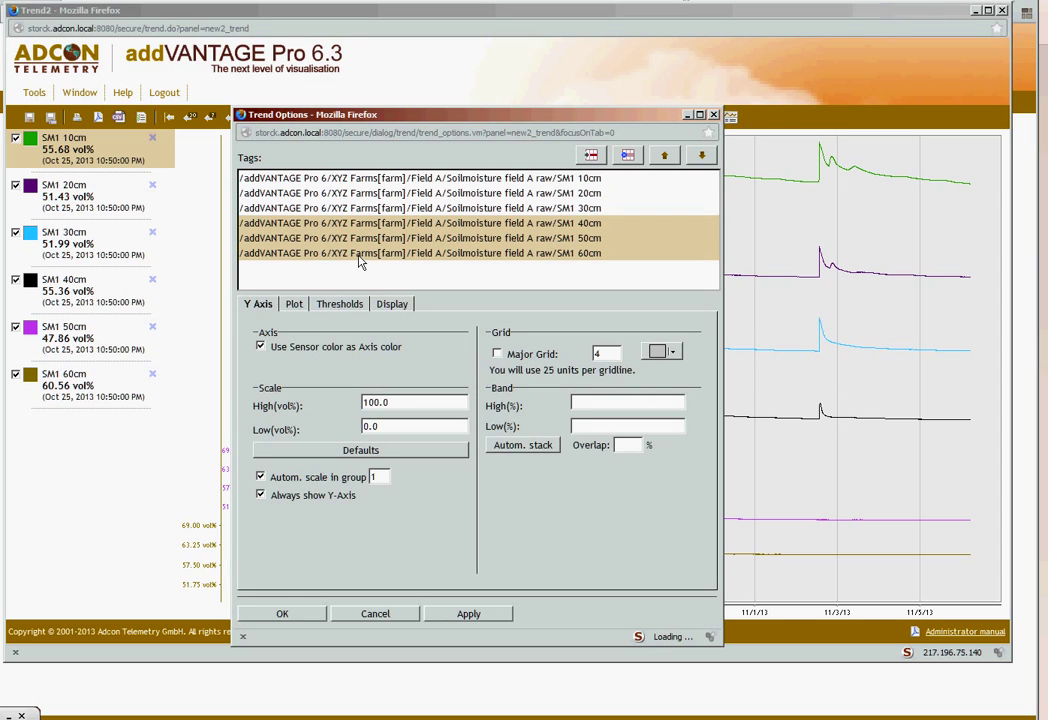
double_click(387, 480)
text(2)
click(321, 617)
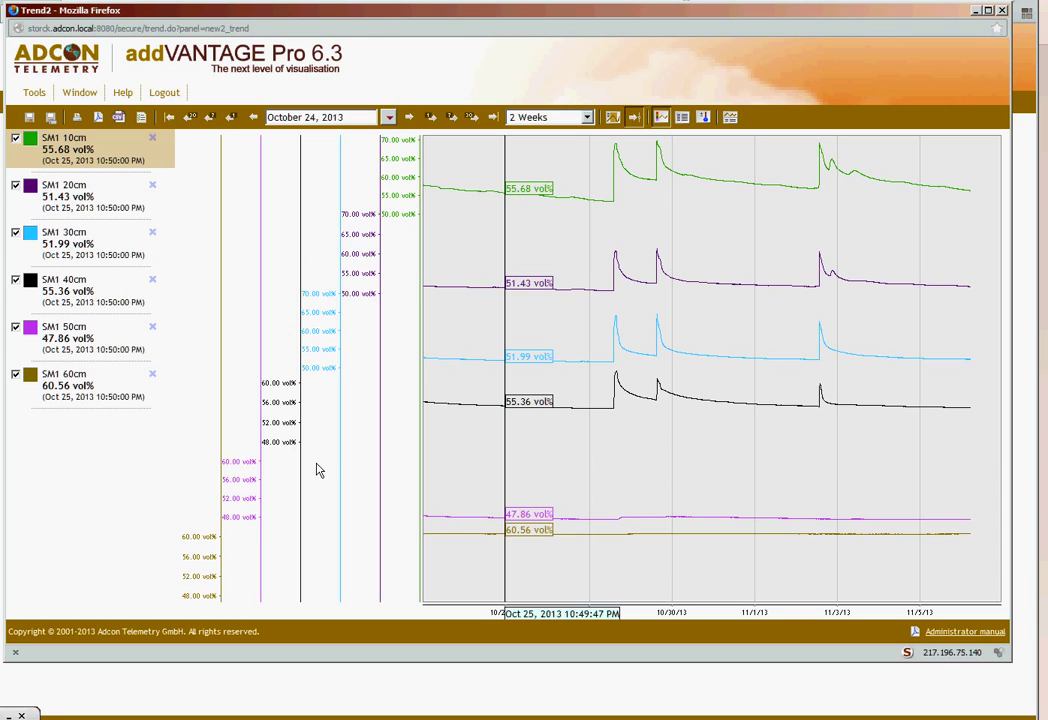
- Automatically stack the bands of all six SM1 tags with a 50% overlap and accept the trend options
right_click(469, 433)
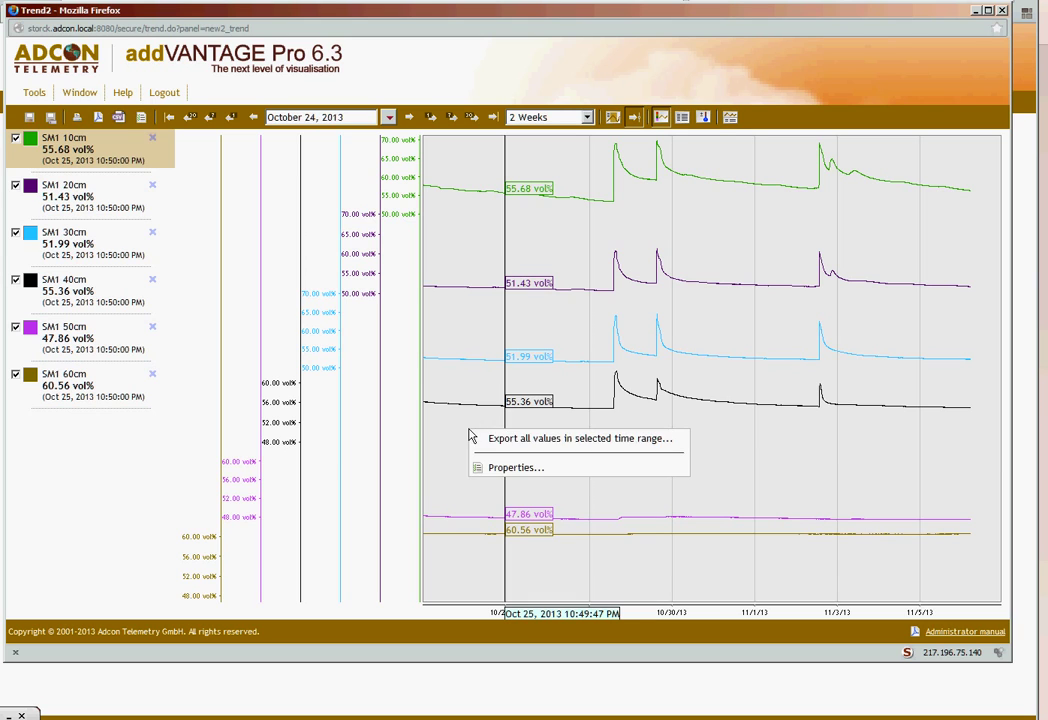
click(495, 467)
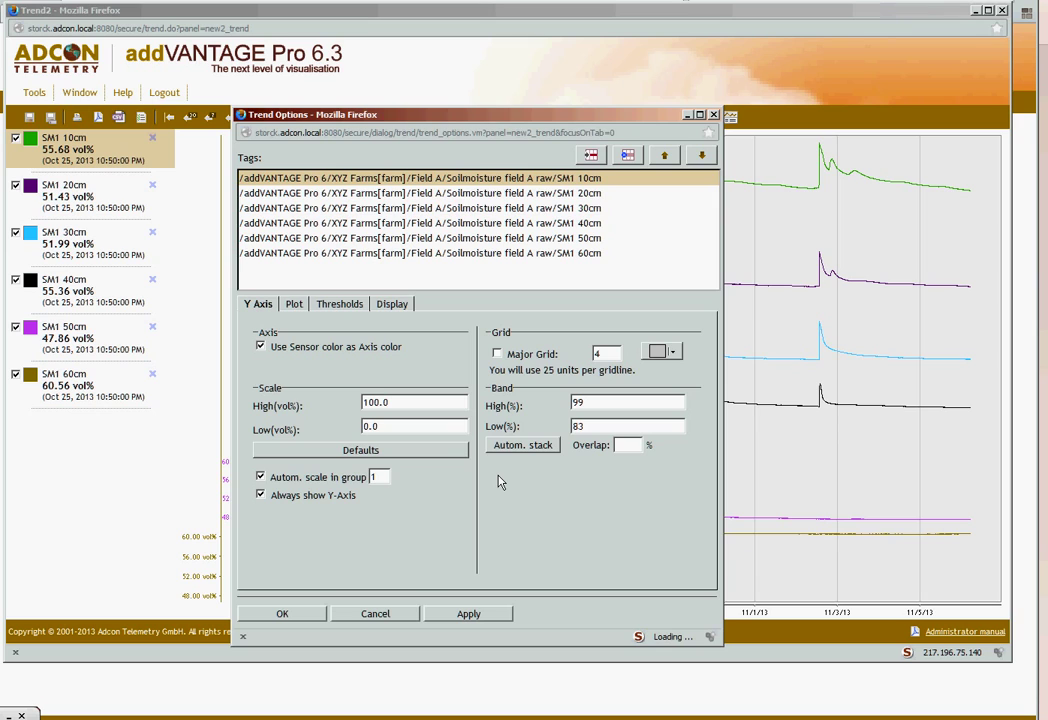
shift+click(405, 255)
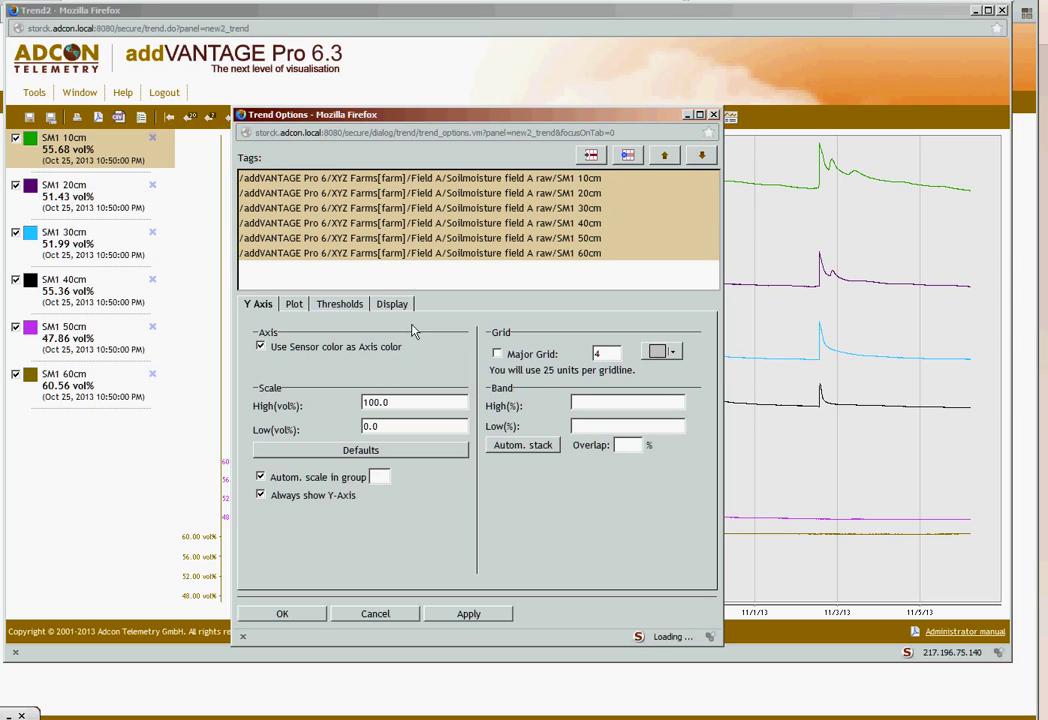
click(633, 447)
text(50)
click(531, 446)
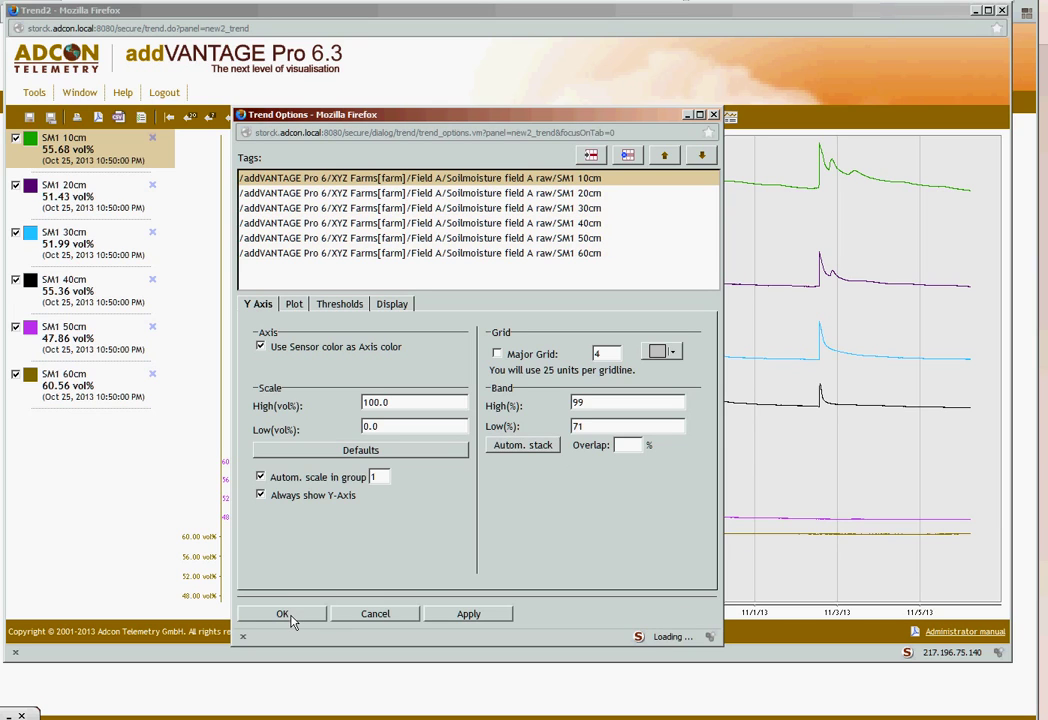
click(289, 615)
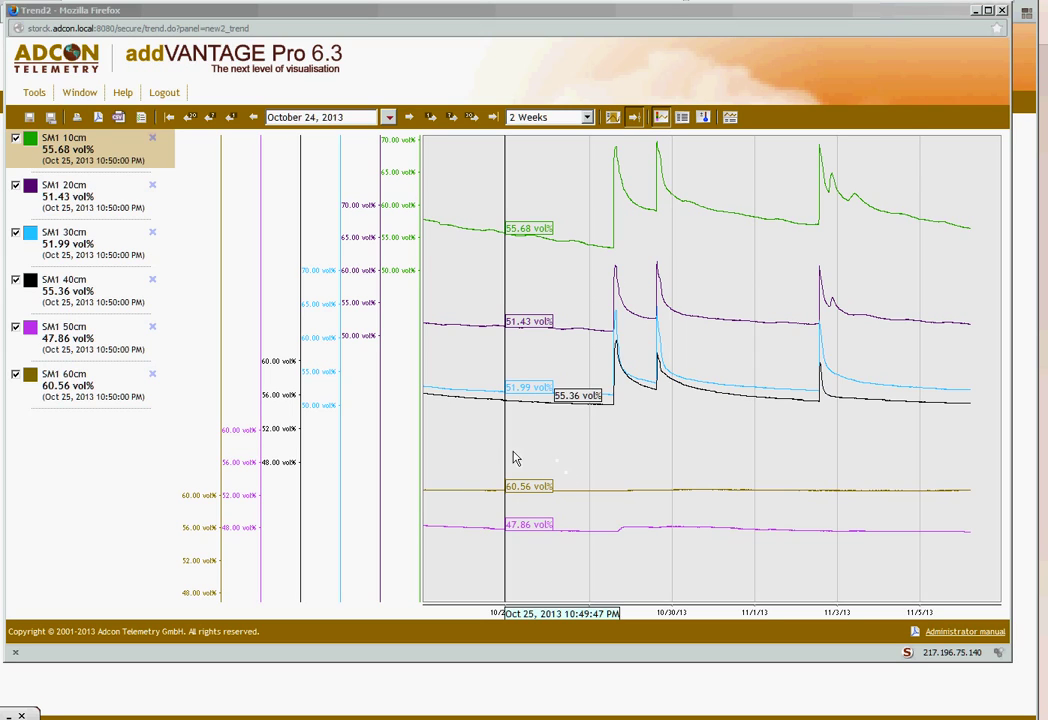
- In the trend properties, automatically stack the SM1 10cm, 20cm and 30cm tags with a band low of 40% and an 80% overlap
right_click(484, 433)
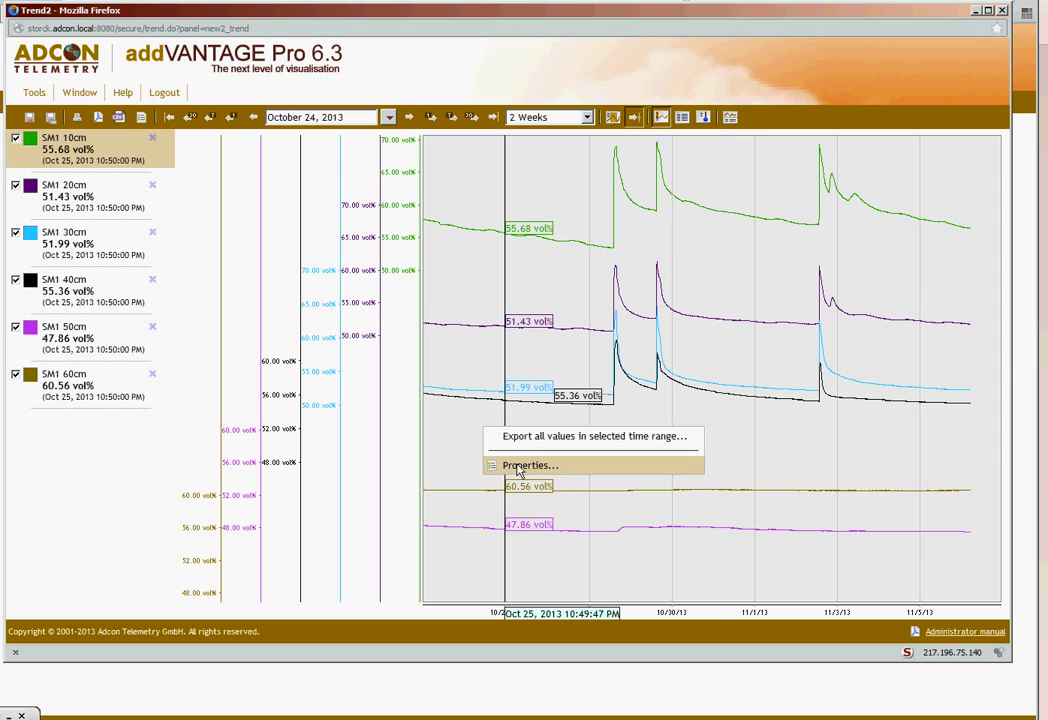
click(492, 463)
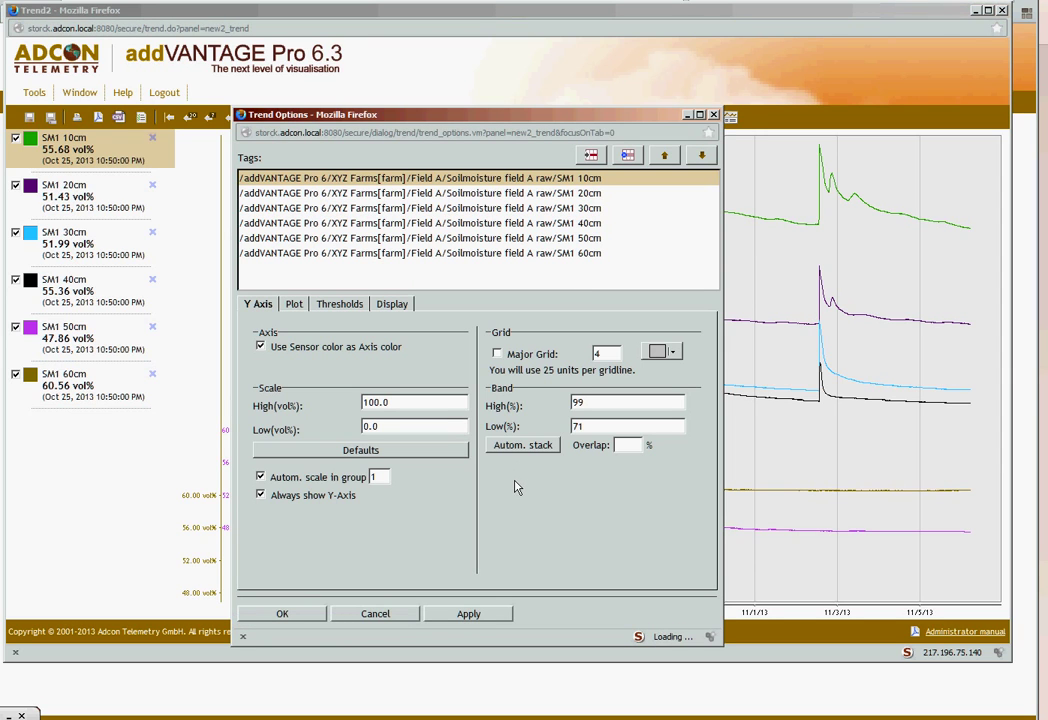
shift+click(352, 210)
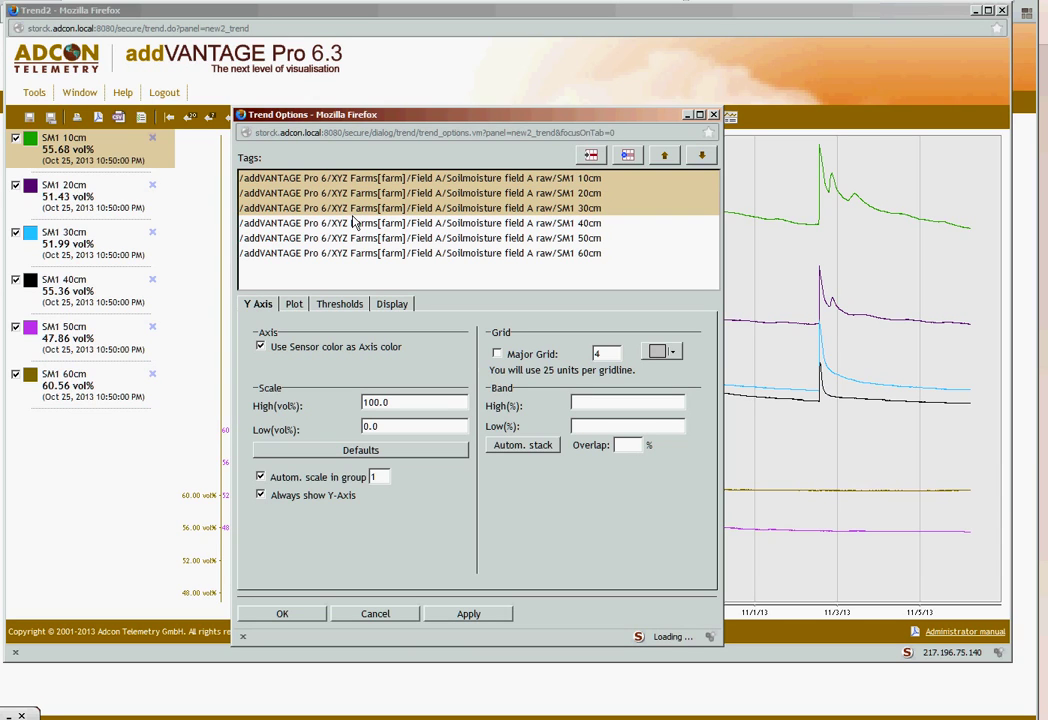
click(580, 427)
text(40)
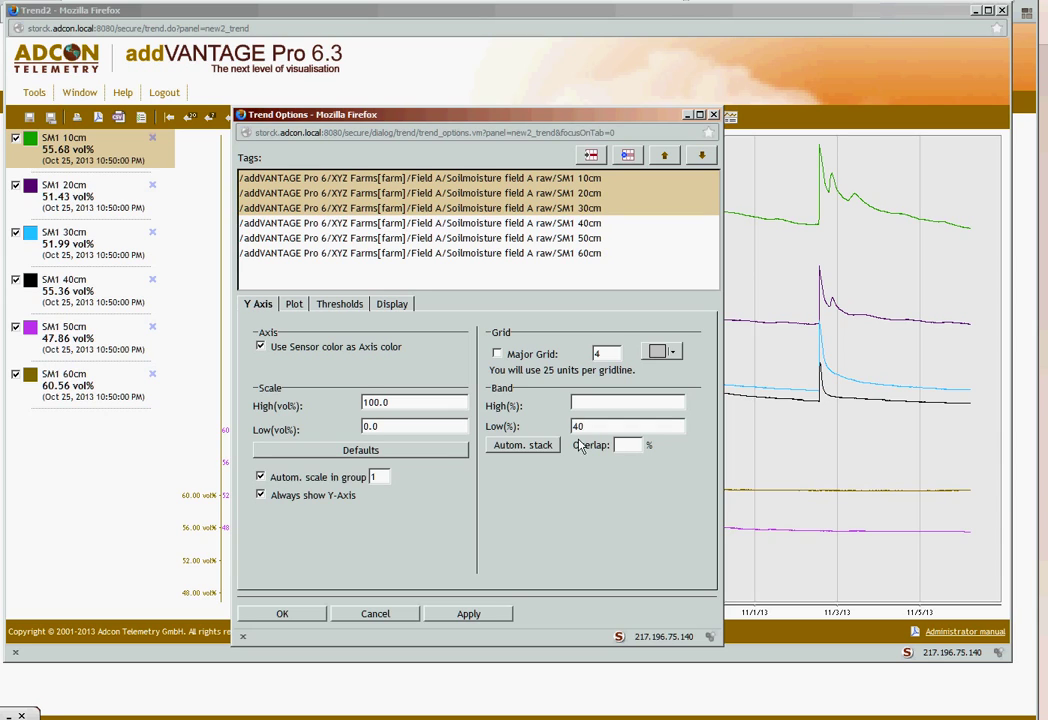
click(628, 446)
text(80)
click(522, 449)
- Automatically stack the SM1 40cm, 50cm and 60cm tags with a band high of 30% and an 80% overlap, and accept the options
click(446, 223)
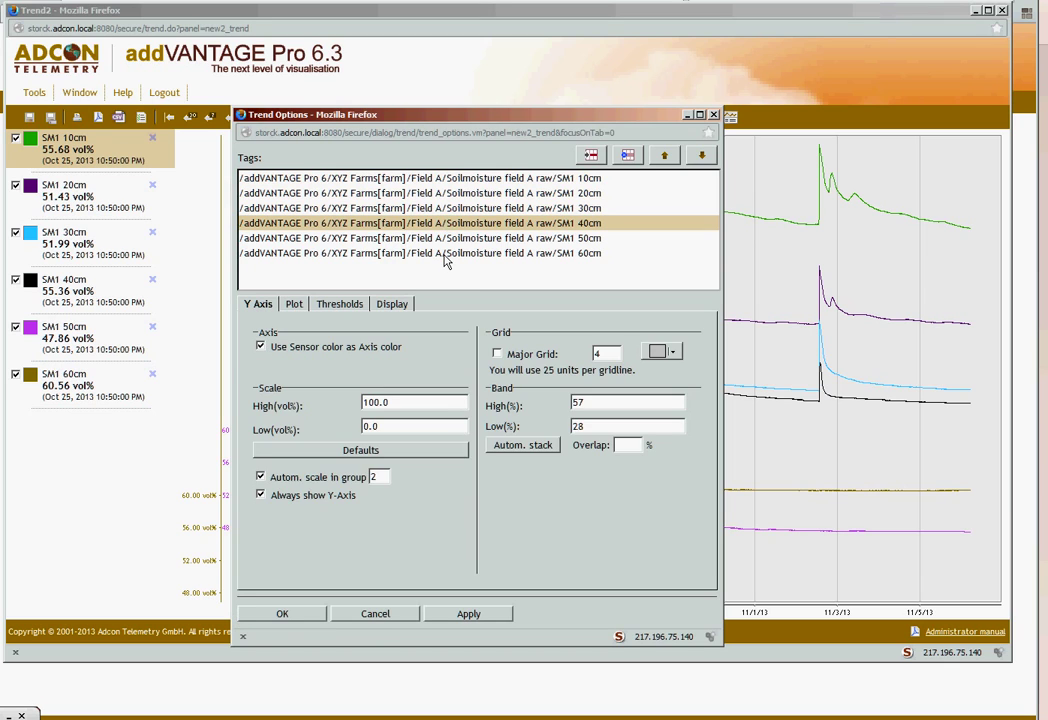
shift+click(446, 256)
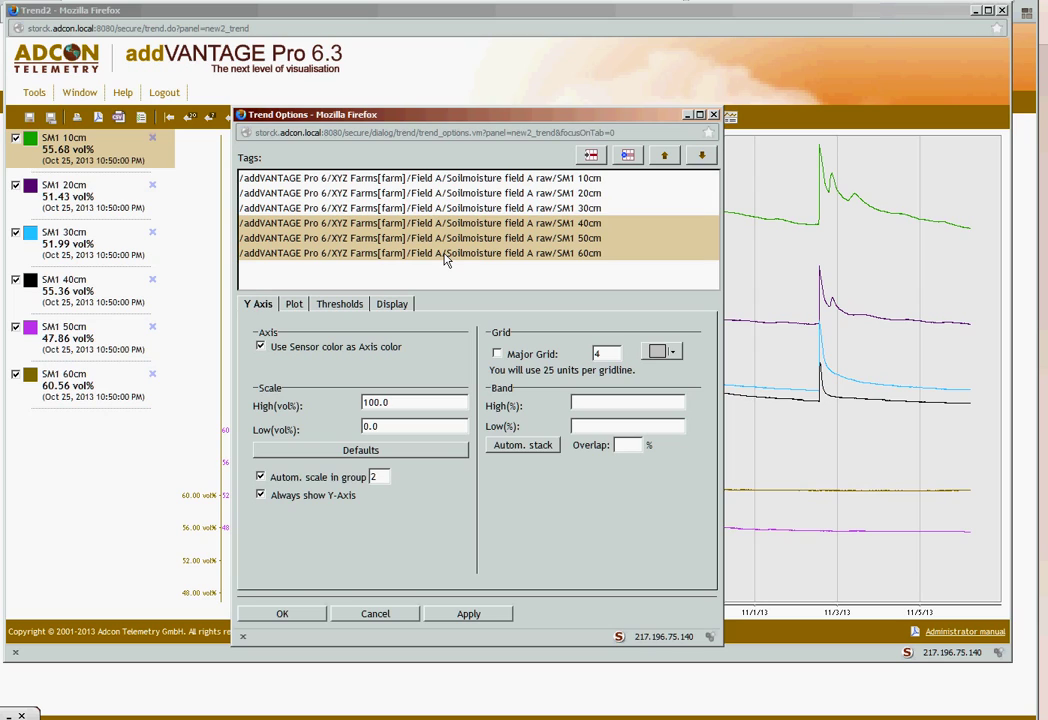
click(593, 410)
text(30)
click(645, 450)
text(80)
click(547, 453)
click(283, 614)
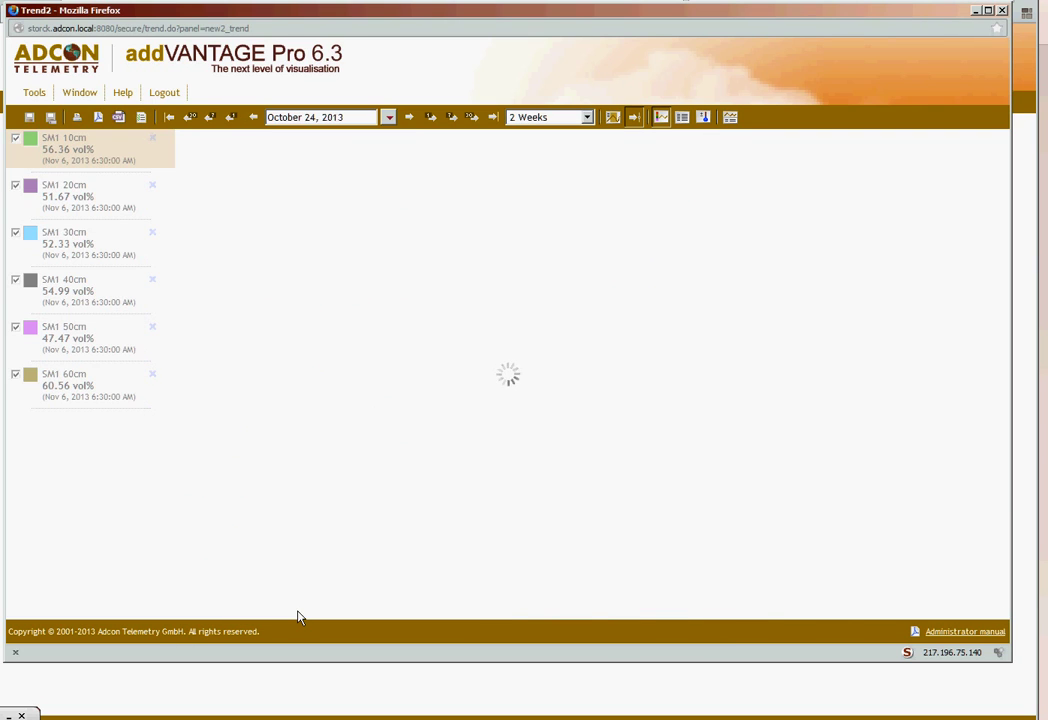